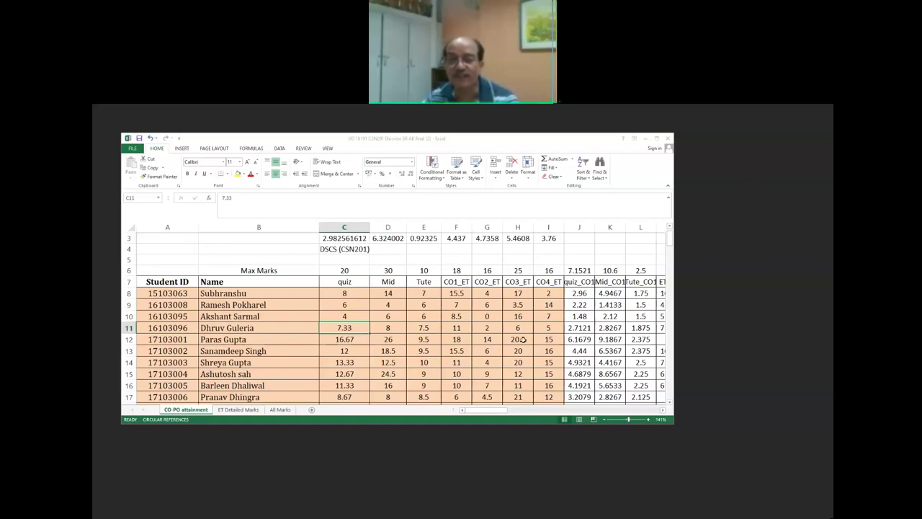
Examine the total, percentage, grade and target-achieved columns for CO1 through CO4 on the CO-PO attainment sheet
{"action": "left_click_drag", "start_coordinate": [503, 412], "coordinate": [510, 412]}
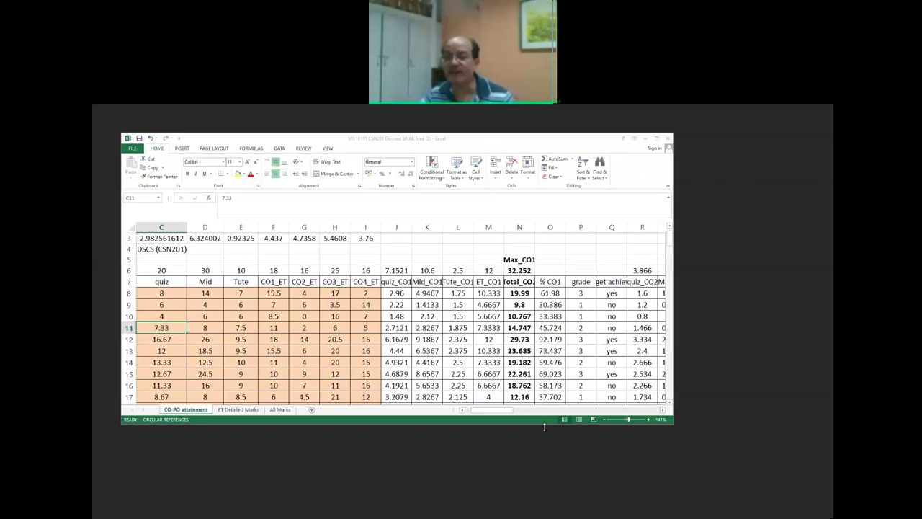
{"action": "left_click_drag", "start_coordinate": [510, 412], "coordinate": [529, 412]}
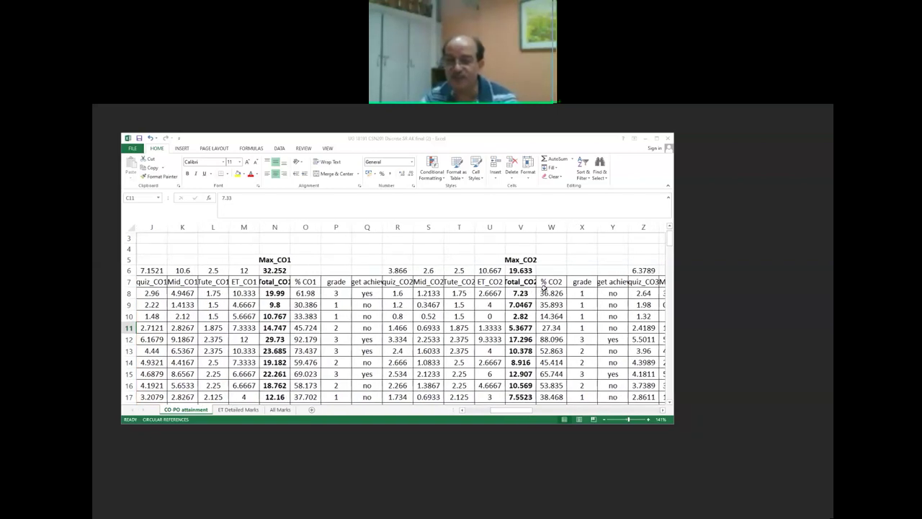
{"action": "left_click_drag", "start_coordinate": [530, 412], "coordinate": [550, 409]}
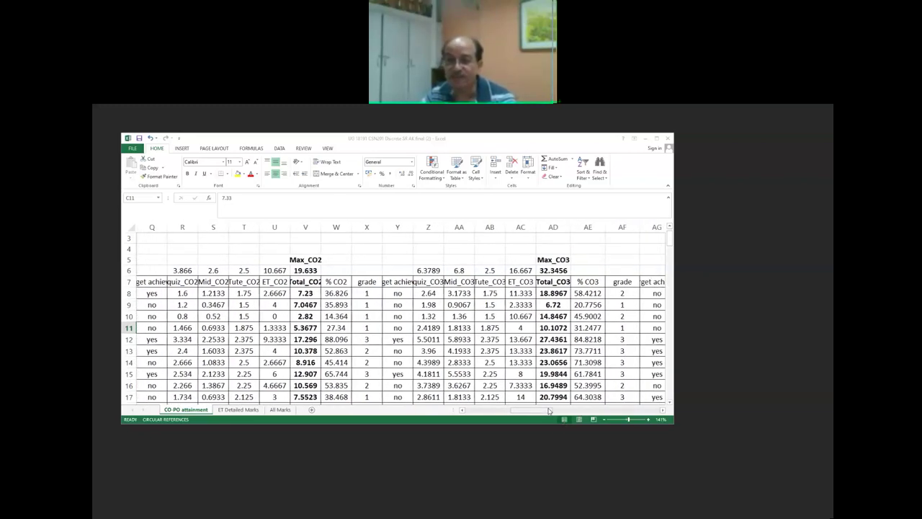
{"action": "left_click_drag", "start_coordinate": [548, 410], "coordinate": [591, 416]}
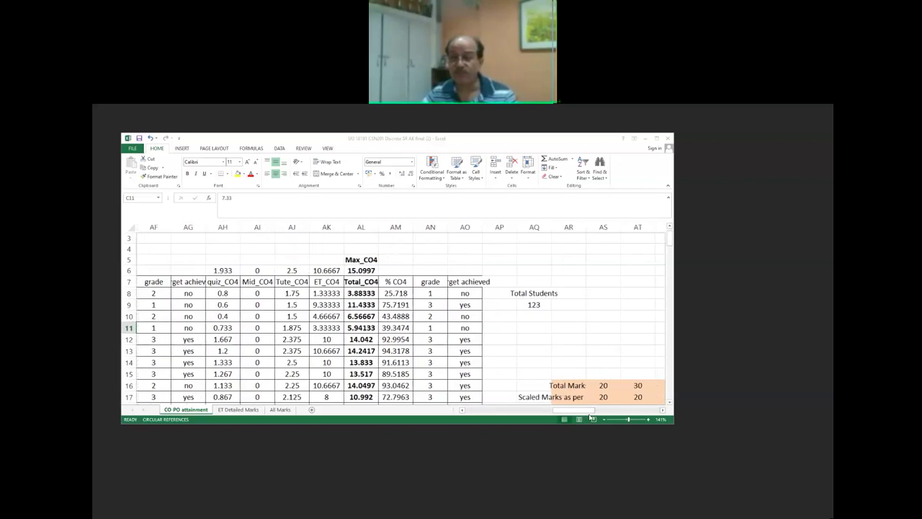
Review the quiz and midterm CO weightage table and the CO4 results down the rows, returning to the student ID and name columns
{"action": "scroll", "coordinate": [522, 368], "scroll_direction": "down", "scroll_amount": 3}
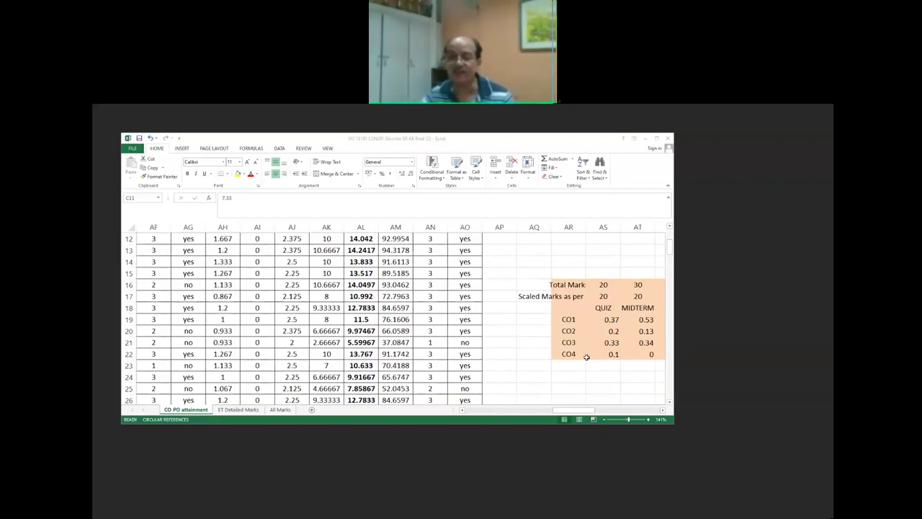
{"action": "scroll", "coordinate": [586, 356], "scroll_direction": "down", "scroll_amount": 10}
{"action": "scroll", "coordinate": [586, 356], "scroll_direction": "down", "scroll_amount": 12}
{"action": "scroll", "coordinate": [586, 357], "scroll_direction": "down", "scroll_amount": 8}
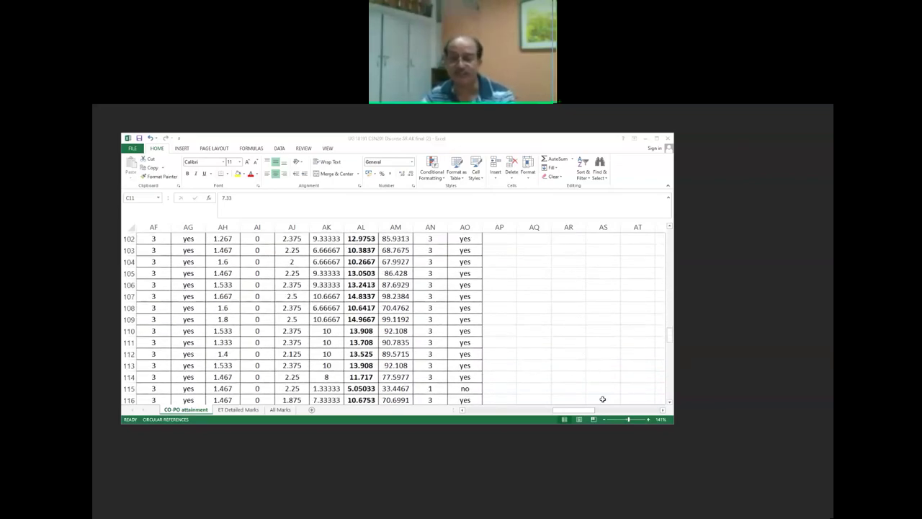
{"action": "scroll", "coordinate": [602, 399], "scroll_direction": "down", "scroll_amount": 1}
{"action": "left_click", "coordinate": [566, 411]}
{"action": "left_click_drag", "start_coordinate": [565, 410], "coordinate": [473, 415]}
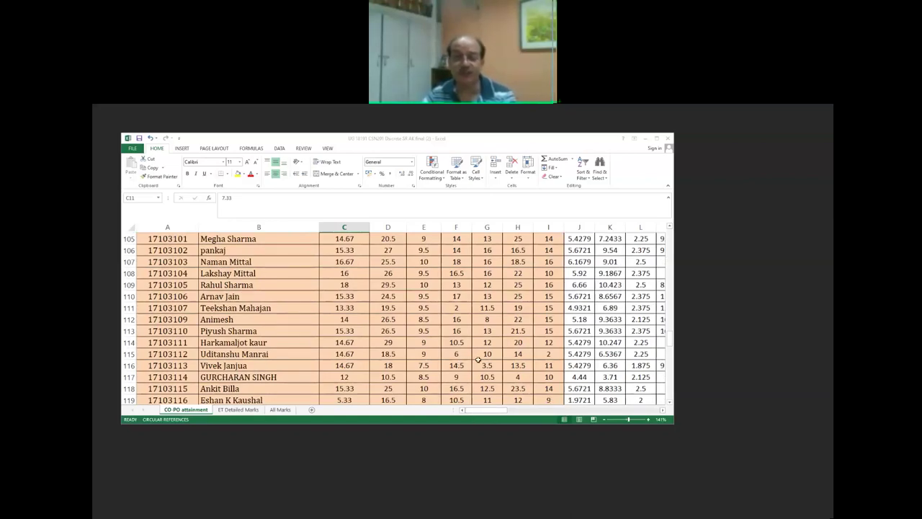
Open the ET Detailed Marks sheet and examine the question-wise end-term marks, their CO mapping and the CO totals for all students
{"action": "left_click", "coordinate": [239, 411]}
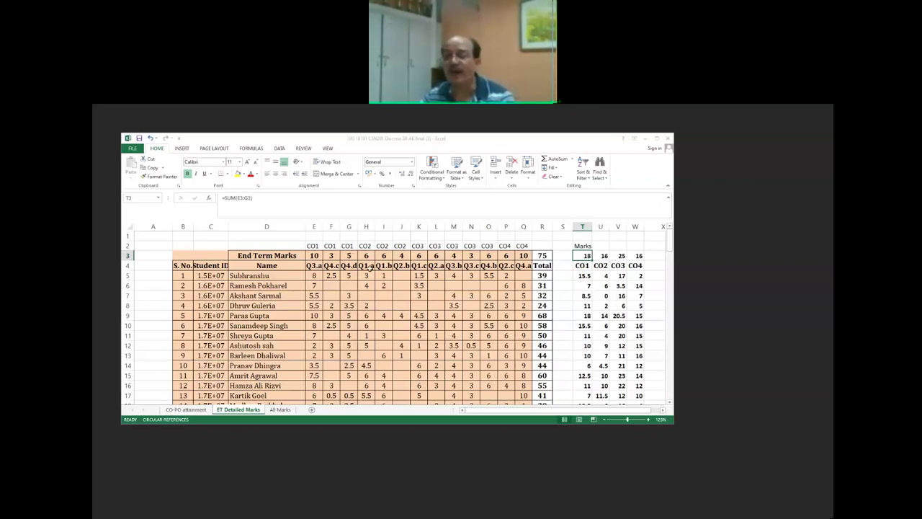
{"action": "scroll", "coordinate": [367, 265], "scroll_direction": "down", "scroll_amount": 5}
{"action": "scroll", "coordinate": [367, 267], "scroll_direction": "down", "scroll_amount": 6}
{"action": "scroll", "coordinate": [368, 268], "scroll_direction": "down", "scroll_amount": 7}
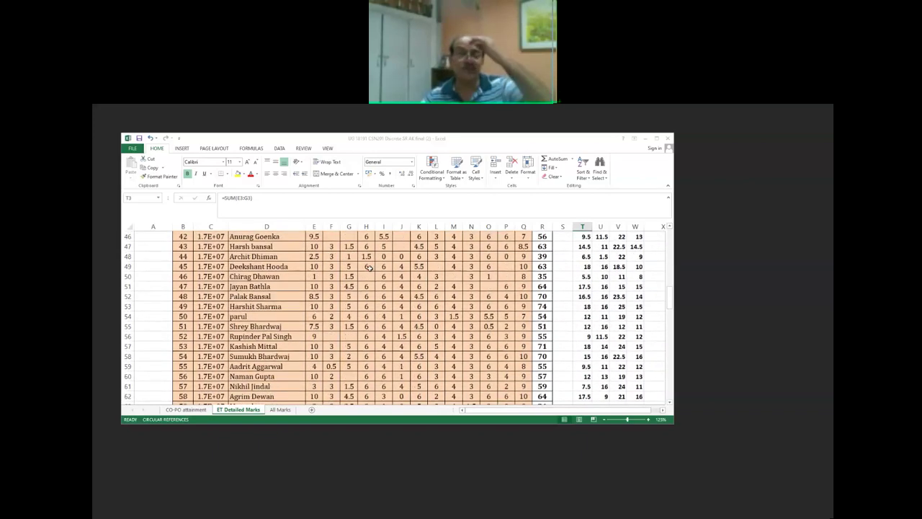
{"action": "scroll", "coordinate": [368, 268], "scroll_direction": "down", "scroll_amount": 10}
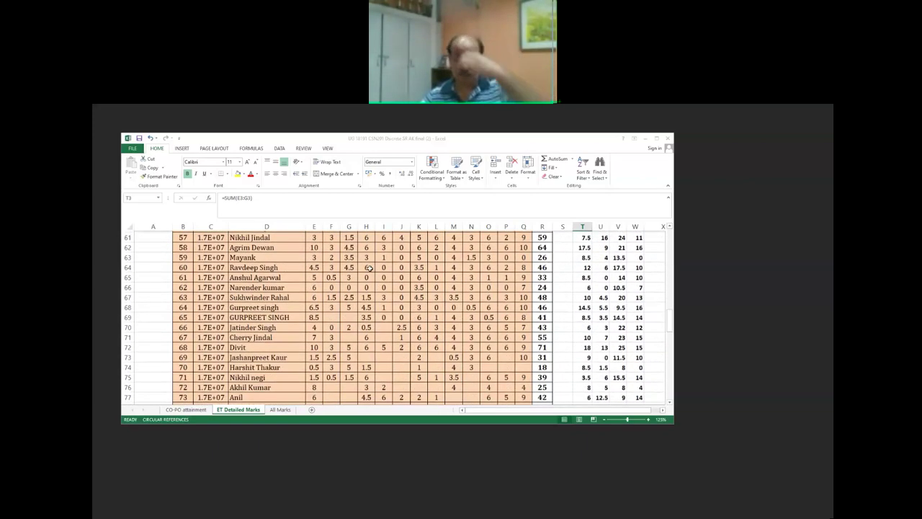
{"action": "scroll", "coordinate": [368, 268], "scroll_direction": "down", "scroll_amount": 4}
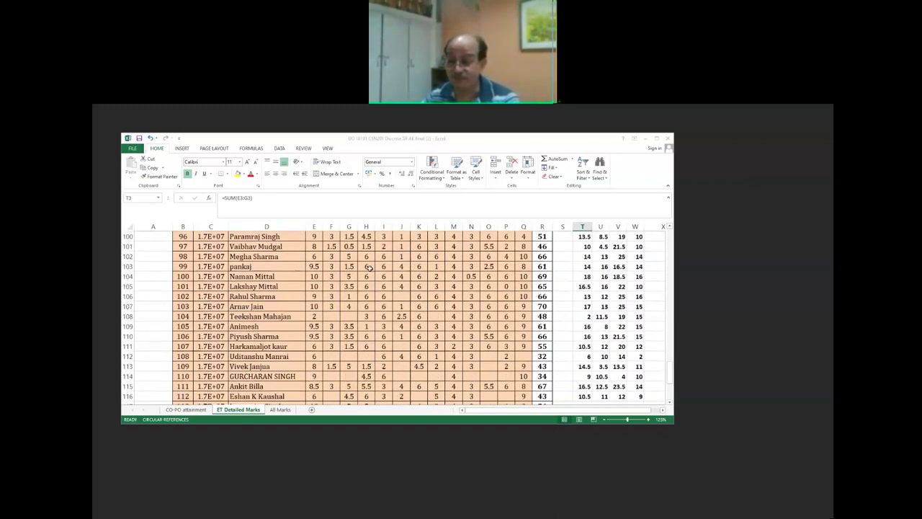
{"action": "scroll", "coordinate": [374, 273], "scroll_direction": "up", "scroll_amount": 6}
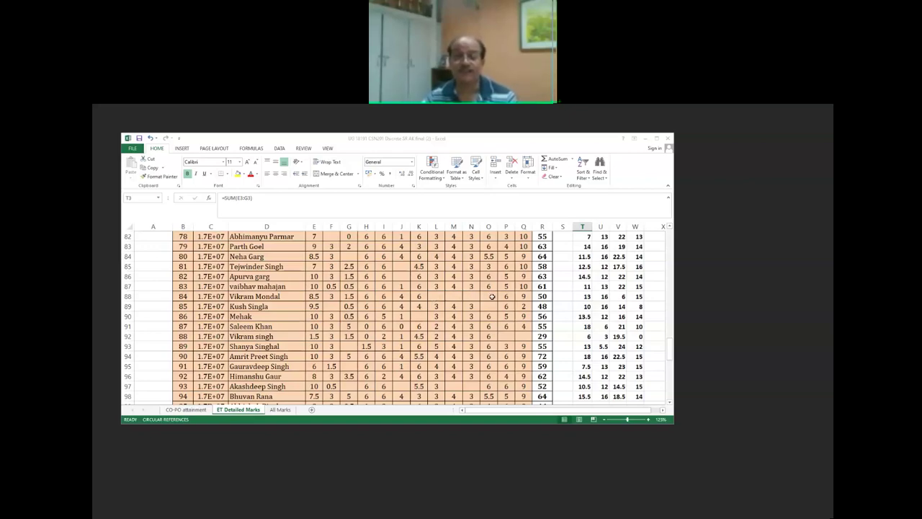
{"action": "scroll", "coordinate": [466, 300], "scroll_direction": "up", "scroll_amount": 1}
{"action": "scroll", "coordinate": [467, 300], "scroll_direction": "up", "scroll_amount": 20}
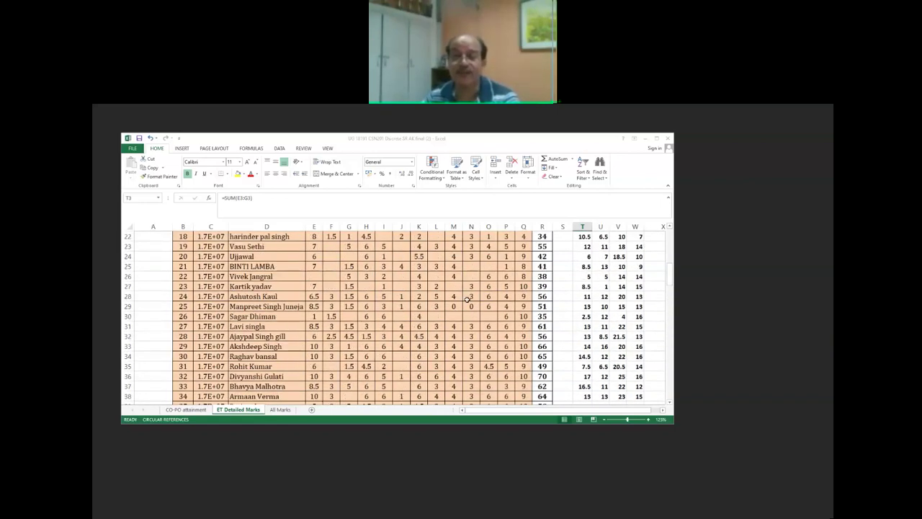
{"action": "scroll", "coordinate": [466, 300], "scroll_direction": "up", "scroll_amount": 2}
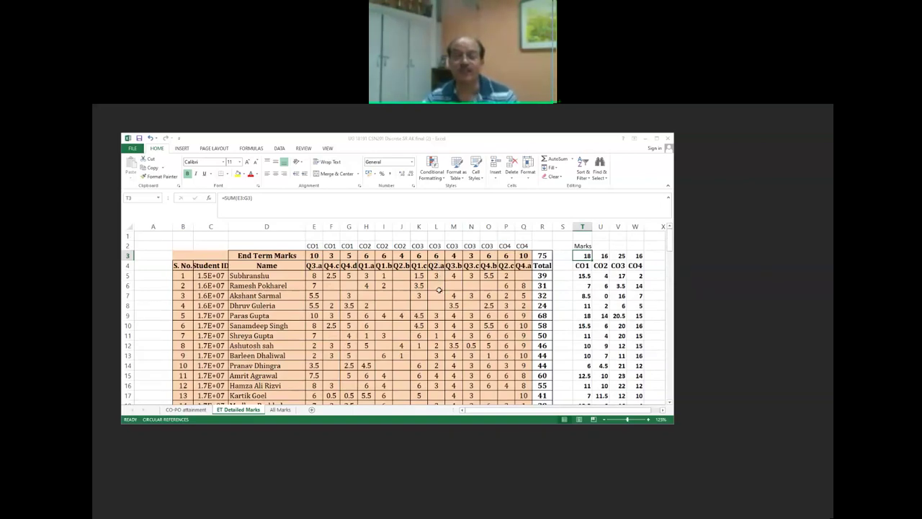
{"action": "scroll", "coordinate": [438, 289], "scroll_direction": "down", "scroll_amount": 2}
{"action": "scroll", "coordinate": [438, 287], "scroll_direction": "down", "scroll_amount": 2}
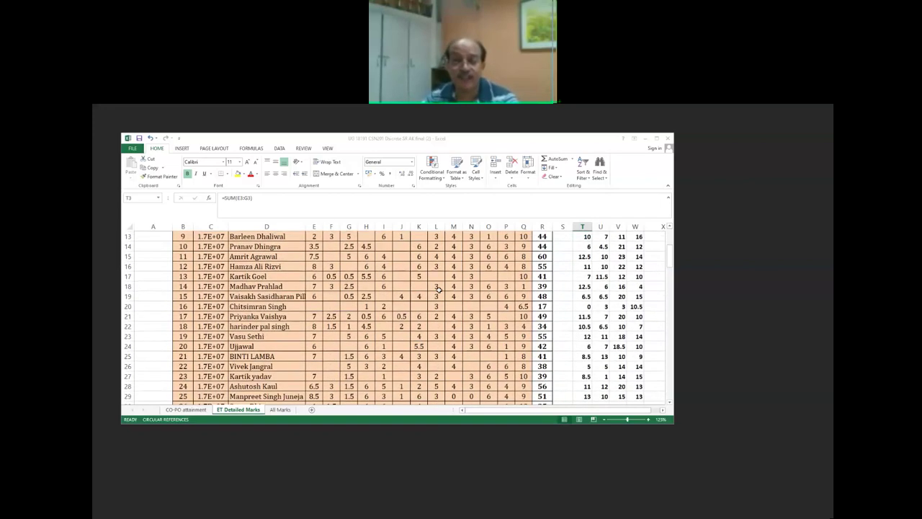
{"action": "scroll", "coordinate": [398, 246], "scroll_direction": "up", "scroll_amount": 4}
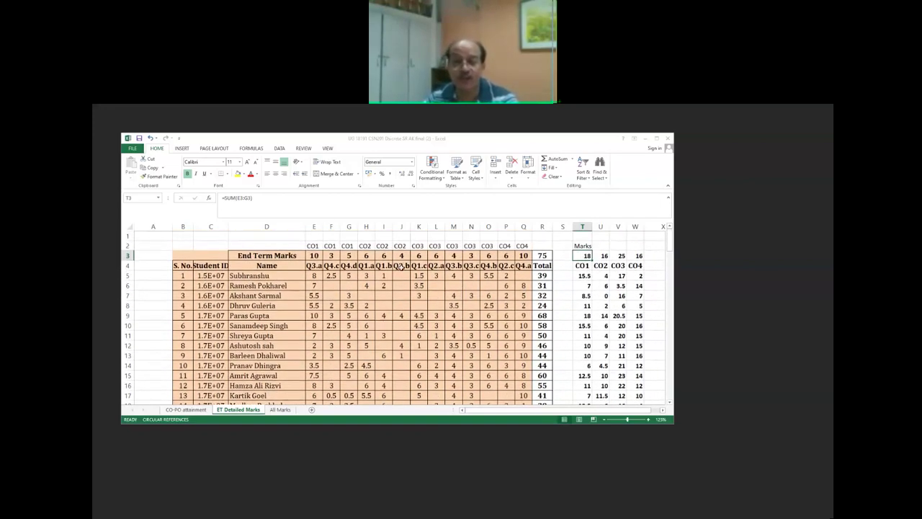
{"action": "scroll", "coordinate": [401, 269], "scroll_direction": "down", "scroll_amount": 5}
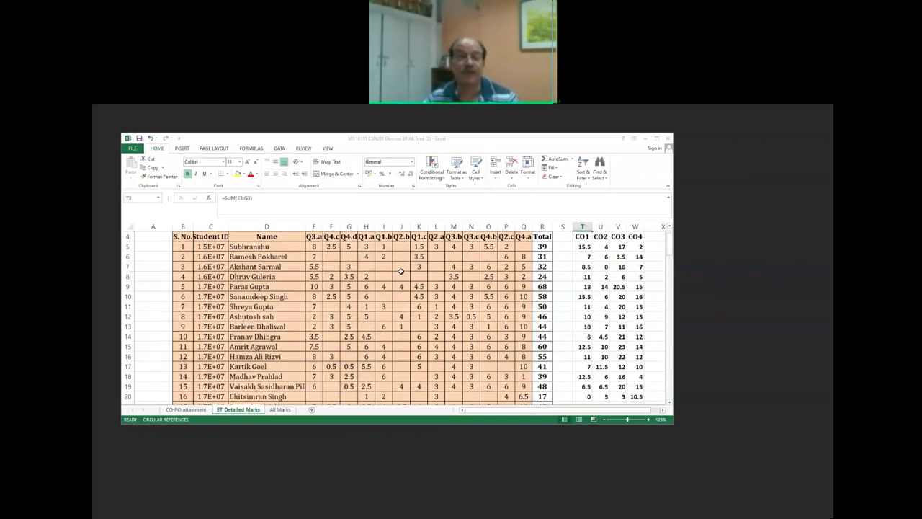
{"action": "scroll", "coordinate": [402, 270], "scroll_direction": "down", "scroll_amount": 7}
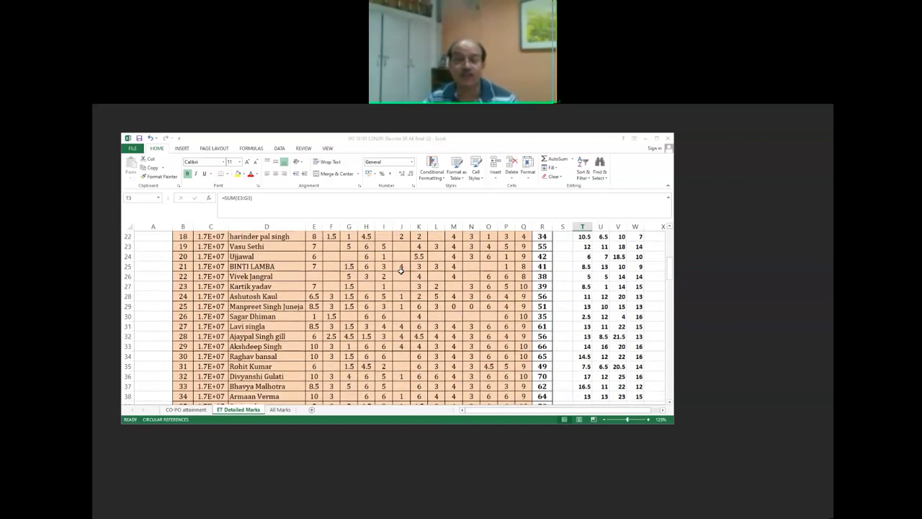
{"action": "scroll", "coordinate": [402, 270], "scroll_direction": "down", "scroll_amount": 10}
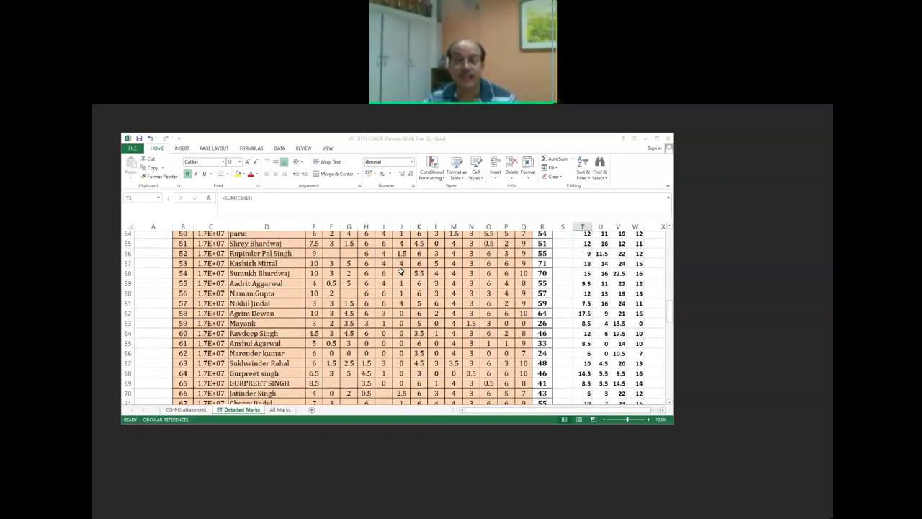
{"action": "scroll", "coordinate": [401, 270], "scroll_direction": "down", "scroll_amount": 3}
{"action": "scroll", "coordinate": [401, 270], "scroll_direction": "up", "scroll_amount": 4}
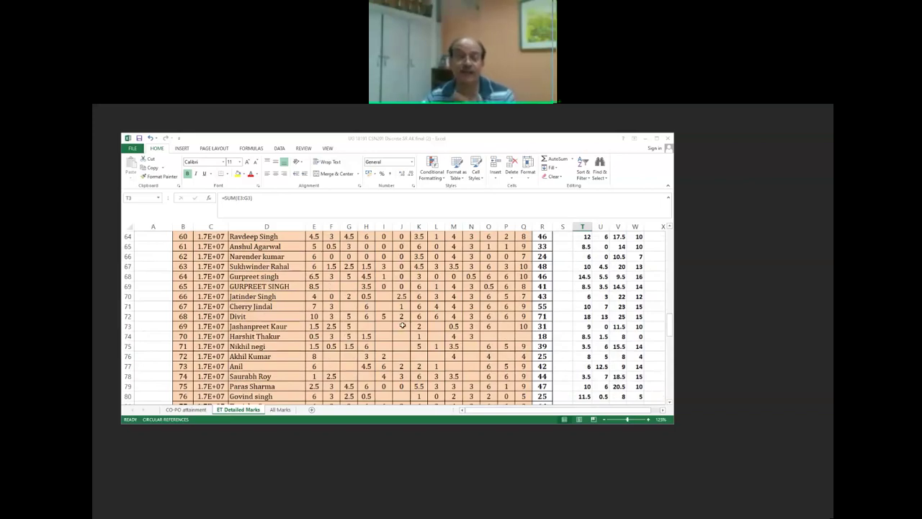
{"action": "scroll", "coordinate": [402, 326], "scroll_direction": "down", "scroll_amount": 1}
{"action": "scroll", "coordinate": [401, 325], "scroll_direction": "down", "scroll_amount": 3}
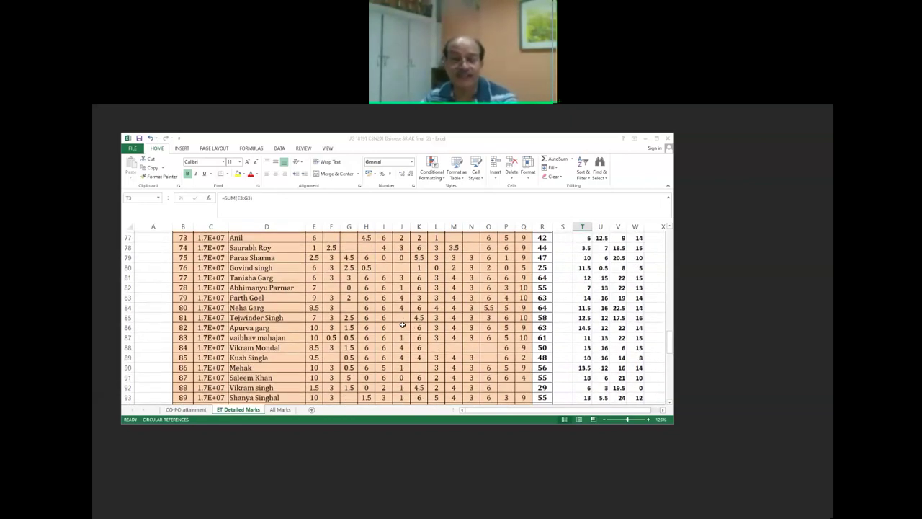
{"action": "scroll", "coordinate": [402, 326], "scroll_direction": "down", "scroll_amount": 5}
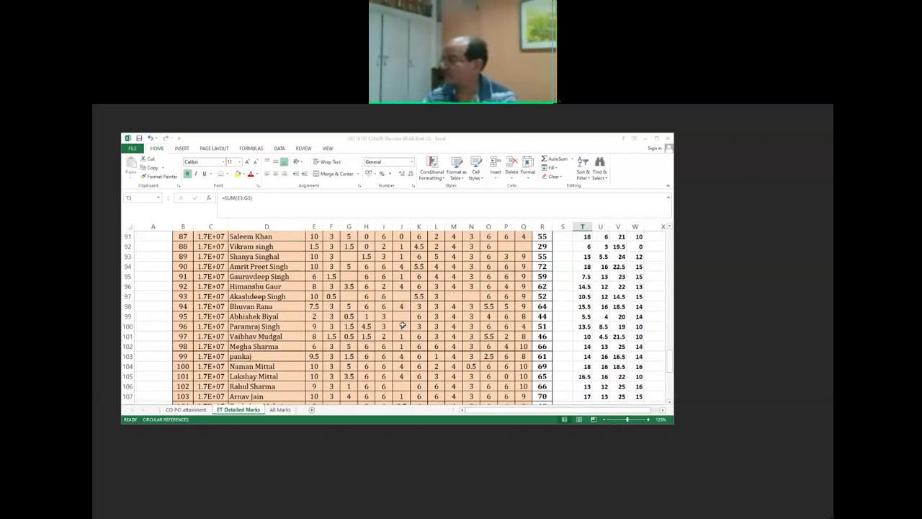
{"action": "scroll", "coordinate": [402, 326], "scroll_direction": "down", "scroll_amount": 1}
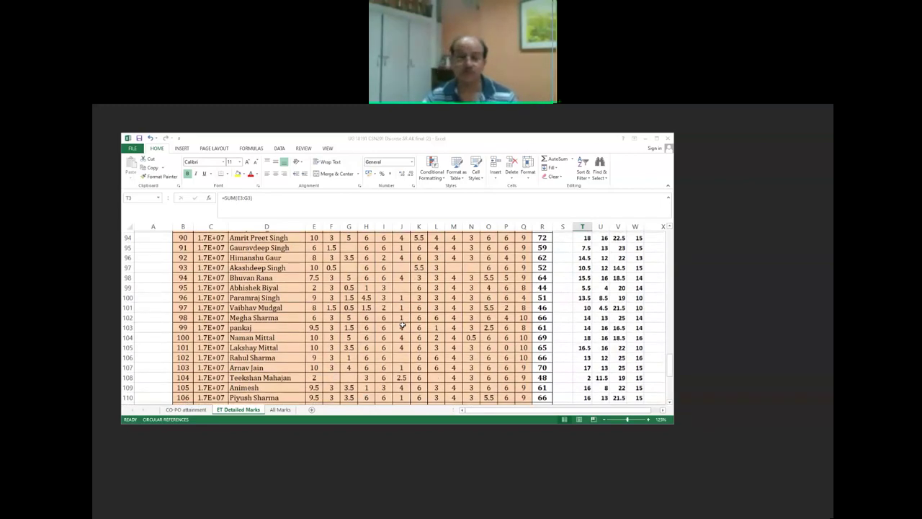
{"action": "scroll", "coordinate": [402, 325], "scroll_direction": "down", "scroll_amount": 3}
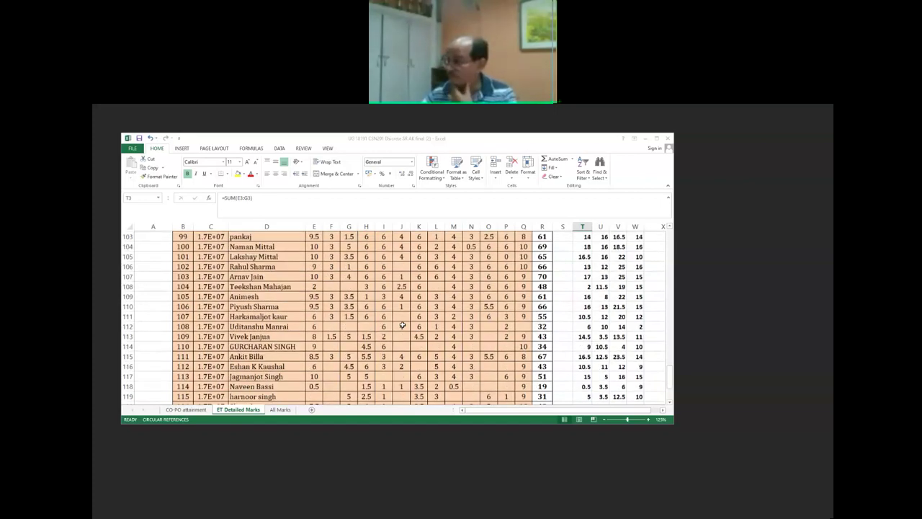
{"action": "scroll", "coordinate": [402, 325], "scroll_direction": "down", "scroll_amount": 5}
{"action": "scroll", "coordinate": [401, 325], "scroll_direction": "up", "scroll_amount": 14}
{"action": "scroll", "coordinate": [402, 326], "scroll_direction": "up", "scroll_amount": 20}
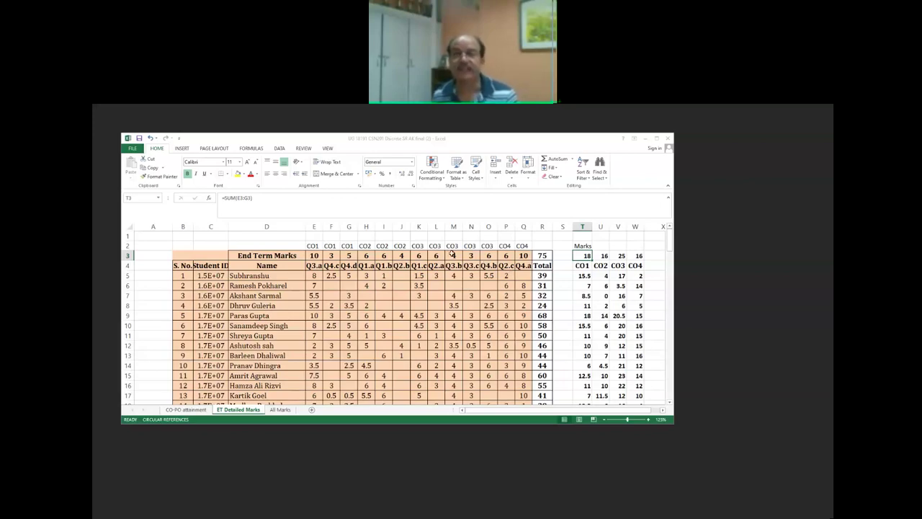
Open the All Marks sheet and examine the quiz, MST, tutorial, EST and total marks columns
{"action": "left_click", "coordinate": [278, 410]}
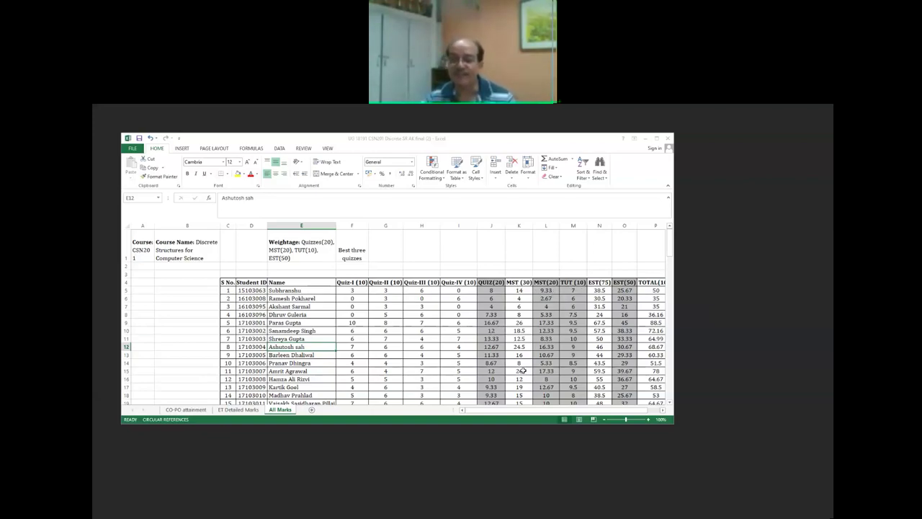
{"action": "left_click_drag", "start_coordinate": [624, 411], "coordinate": [634, 411]}
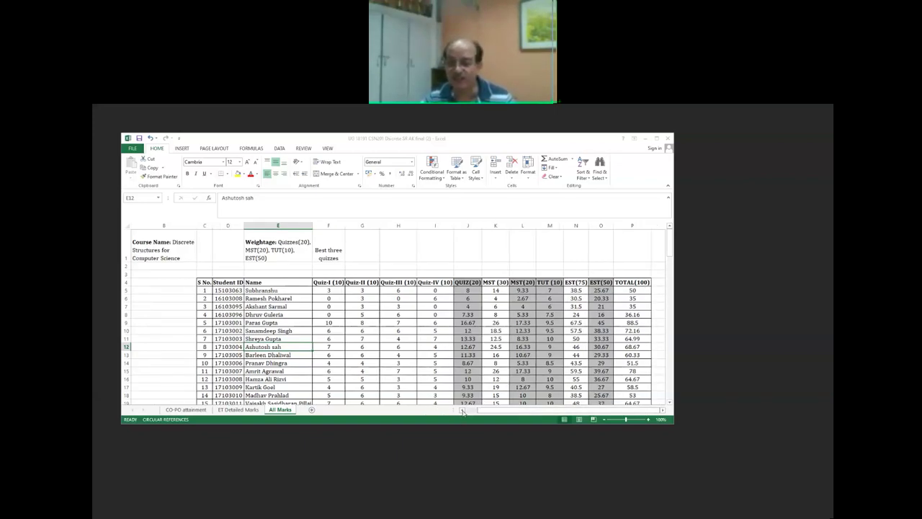
{"action": "left_click", "coordinate": [463, 411]}
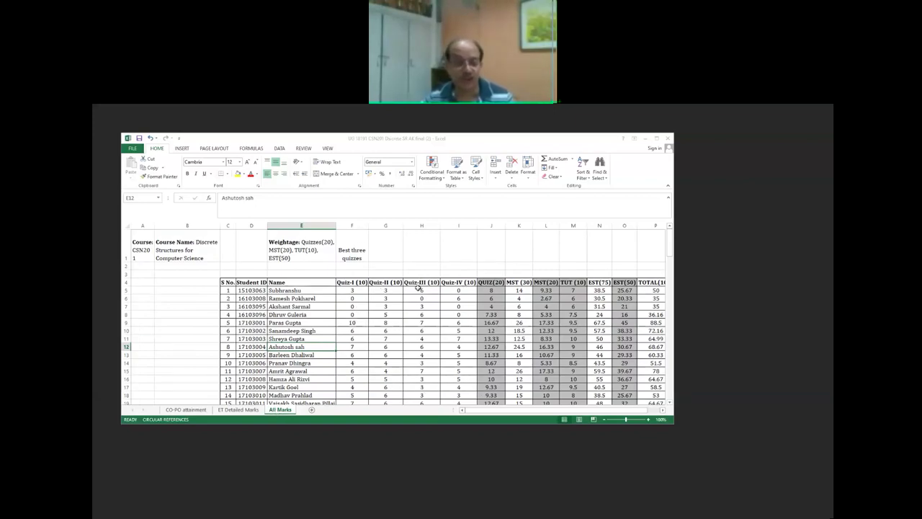
Return to the CO-PO attainment sheet by way of ET Detailed Marks and view the marks of the first students
{"action": "left_click", "coordinate": [237, 410]}
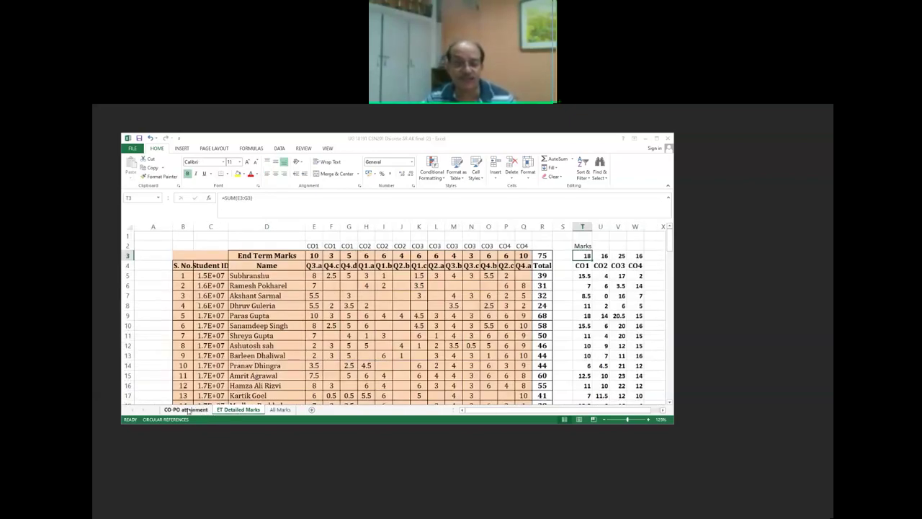
{"action": "left_click", "coordinate": [189, 410]}
{"action": "scroll", "coordinate": [414, 298], "scroll_direction": "up", "scroll_amount": 6}
{"action": "scroll", "coordinate": [414, 298], "scroll_direction": "up", "scroll_amount": 20}
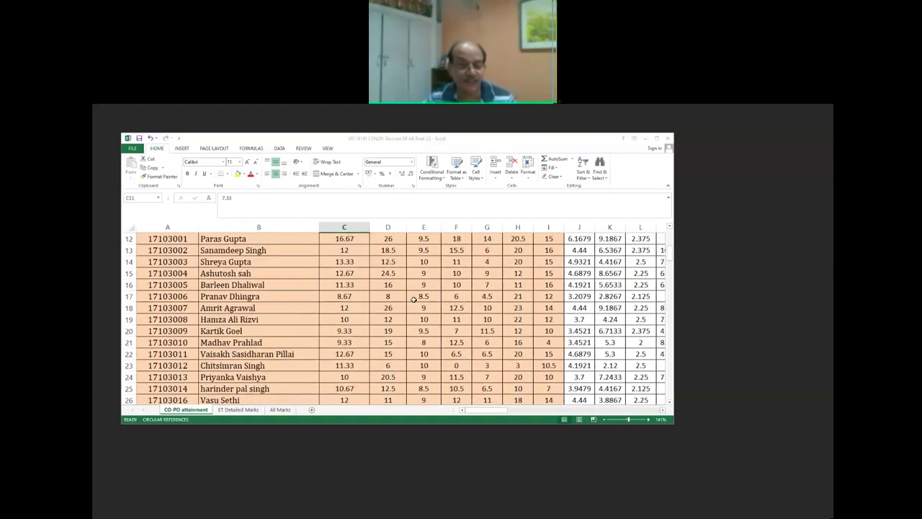